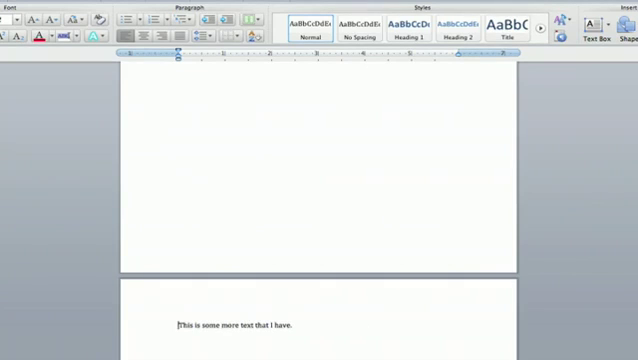
Backspace away the page break so the second sentence follows "This is some text that I have.".
key("BackSpace")
scroll(300, 165, "up", 2)
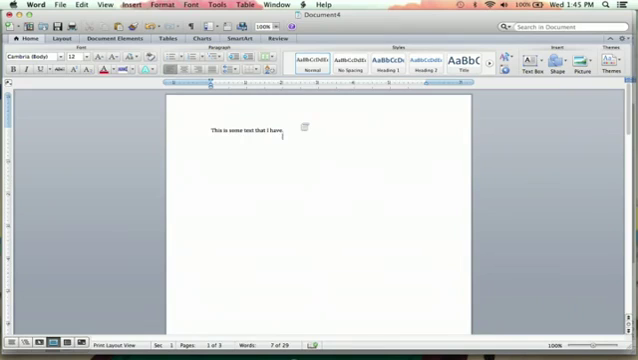
scroll(300, 122, "up", 5)
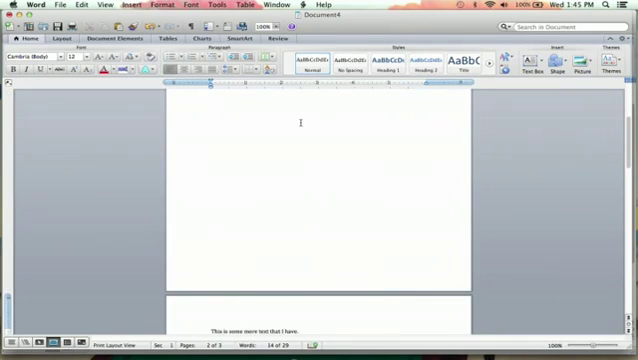
scroll(300, 122, "down", 5)
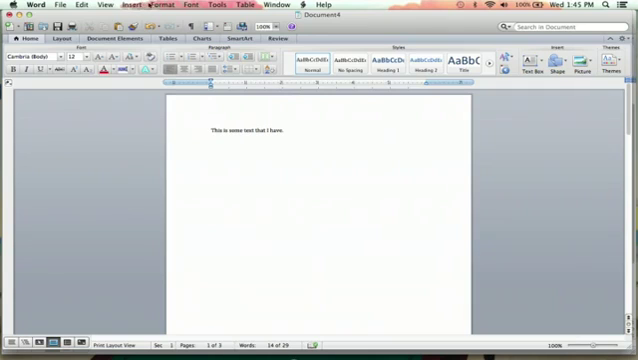
Insert a page break so "This is some more text that I have." starts page two.
left_click(132, 5)
mouse_move(150, 15)
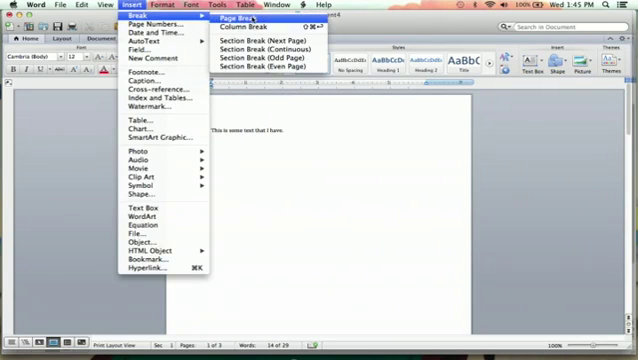
left_click(240, 17)
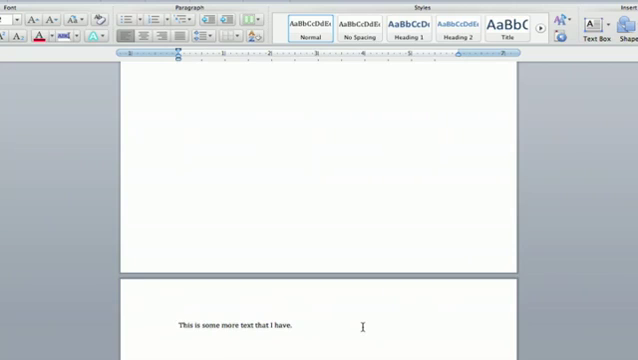
Remove the page break and add a few blank lines before "This is some more text that I have.".
key("BackSpace")
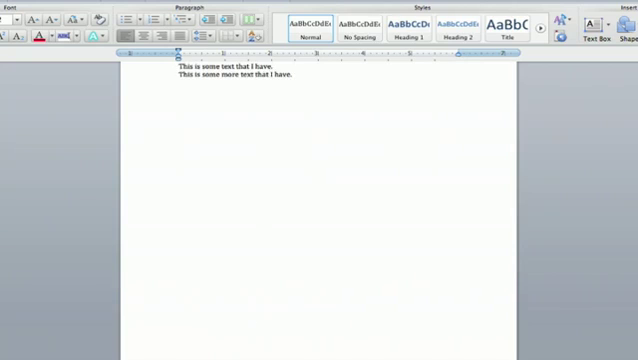
scroll(300, 165, "up", 2)
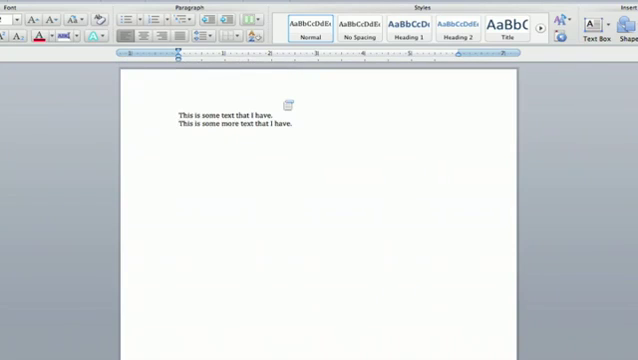
key("Return")
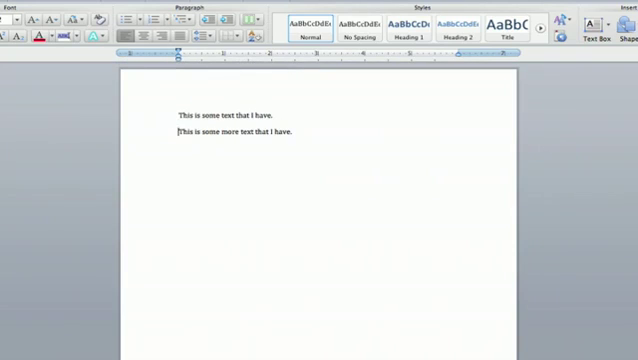
key("Return")
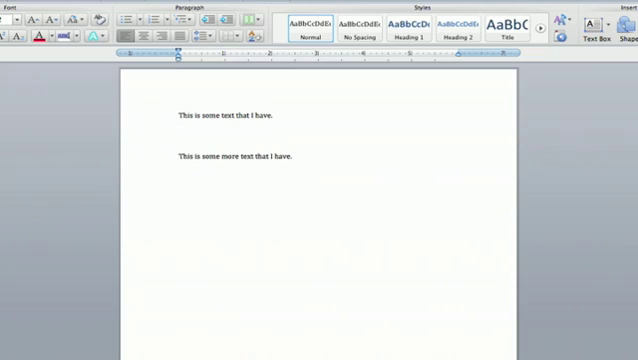
key("BackSpace")
key("BackSpace")
key("BackSpace")
key("Return")
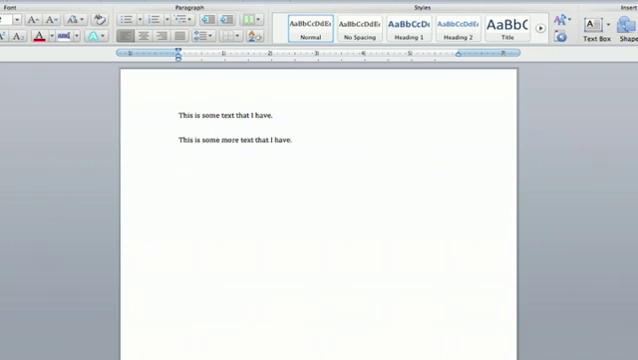
key("Return")
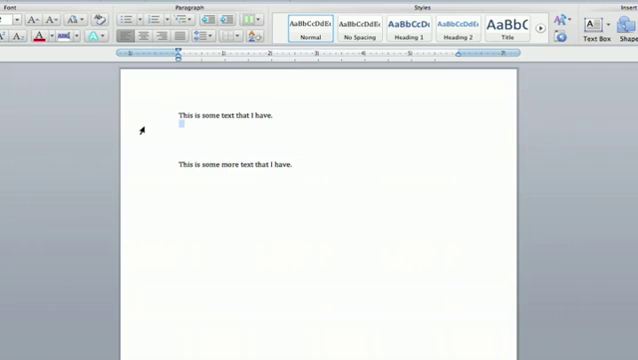
left_click_drag(141, 130, 144, 153)
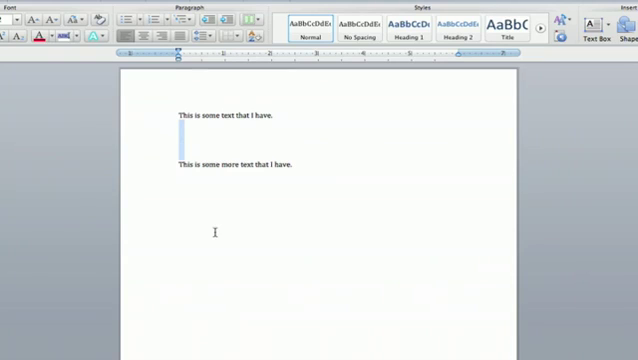
Delete the selected blank lines between the first and second sentences.
key("BackSpace")
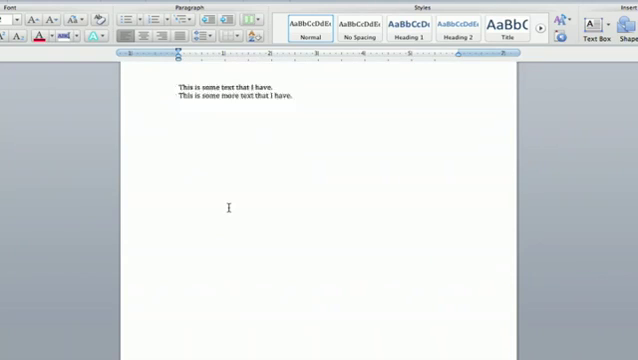
scroll(220, 220, "down", 3)
scroll(228, 207, "down", 3)
scroll(228, 207, "down", 5)
scroll(228, 207, "down", 1)
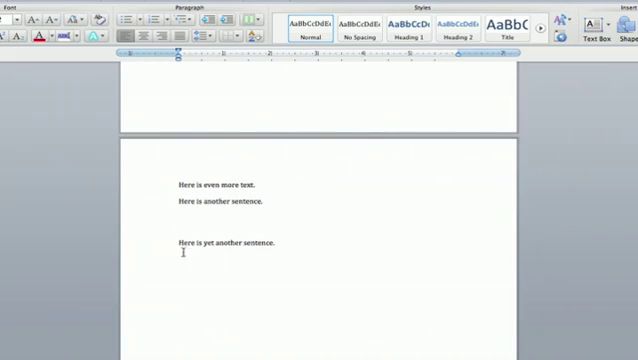
Delete the empty lines above the last sentence and after the first sentence on page two.
left_click(179, 243)
left_click_drag(179, 230, 179, 215)
key("BackSpace")
left_click(180, 193)
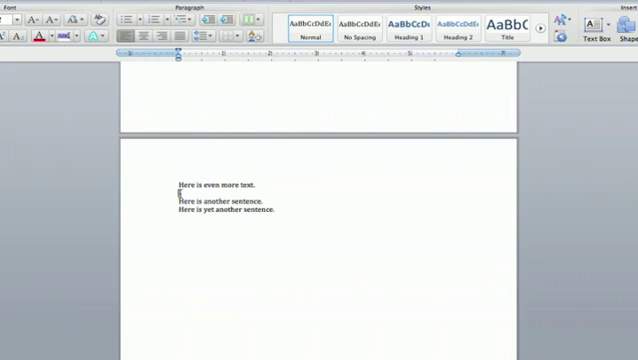
key("BackSpace")
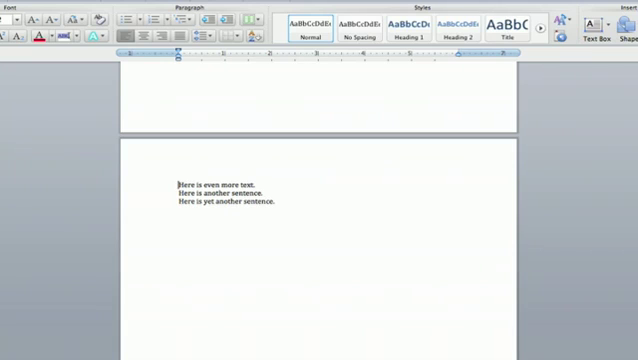
key("BackSpace")
scroll(306, 154, "down", 5)
scroll(306, 154, "down", 5)
scroll(306, 154, "up", 10)
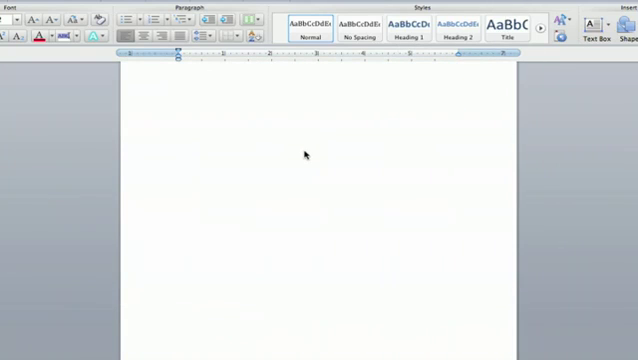
Remove the page break before "Here is even more text." so all five sentences share page one.
key("super+z")
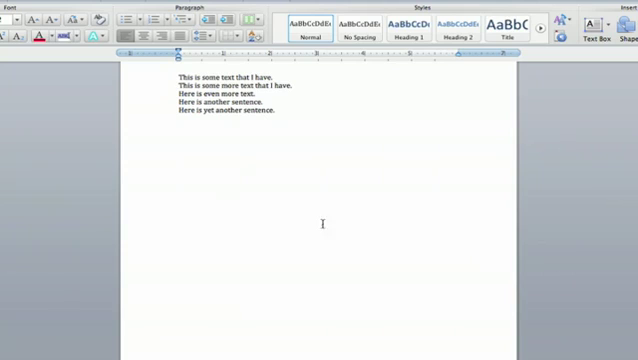
scroll(338, 244, "up", 2)
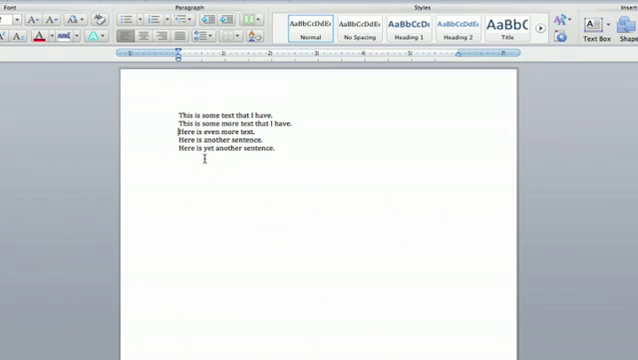